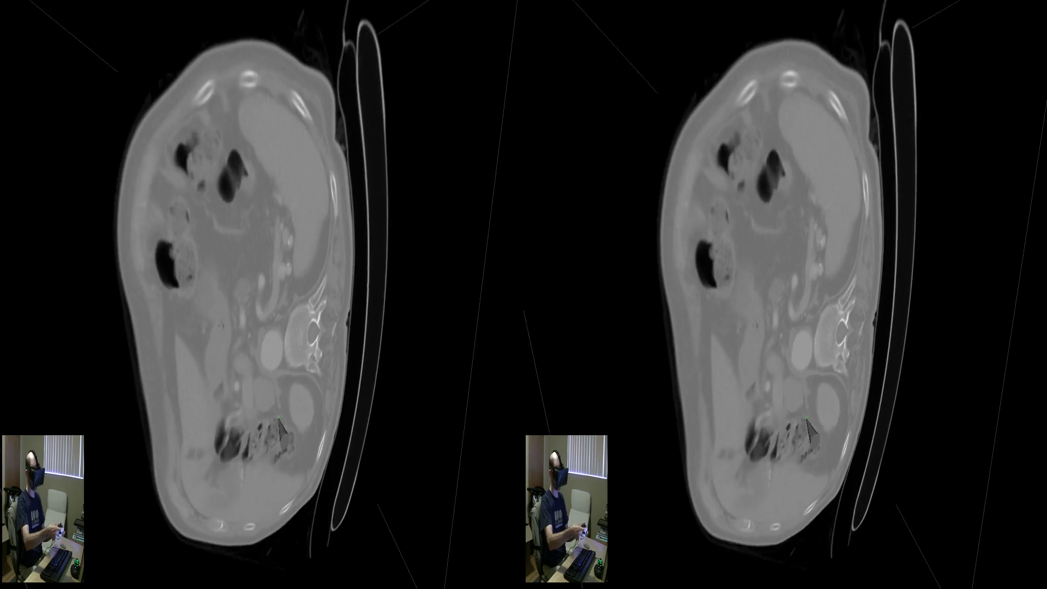
Sweep the seeded slice through coronal and sagittal views, ending on a face-on axial abdomen slice
mouse_move(270, 443)
left_mouse_down()
mouse_move(285, 422)
mouse_move(271, 476)
mouse_move(278, 558)
left_mouse_up()
mouse_move(282, 476)
left_mouse_down()
mouse_move(278, 383)
mouse_move(307, 389)
mouse_move(297, 400)
mouse_move(314, 494)
left_mouse_up()
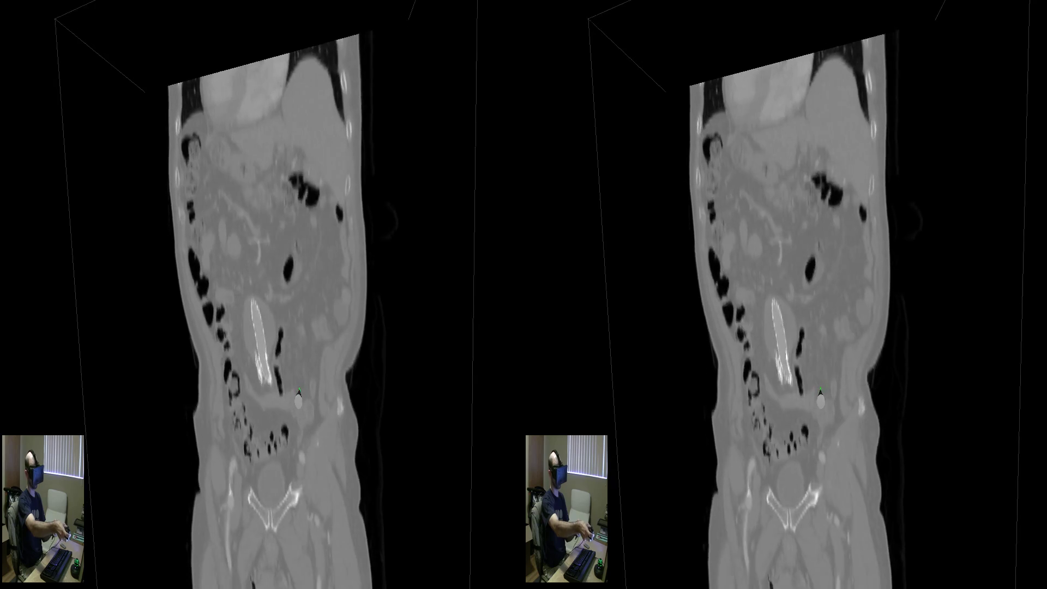
left_click_drag(317, 450, 290, 368)
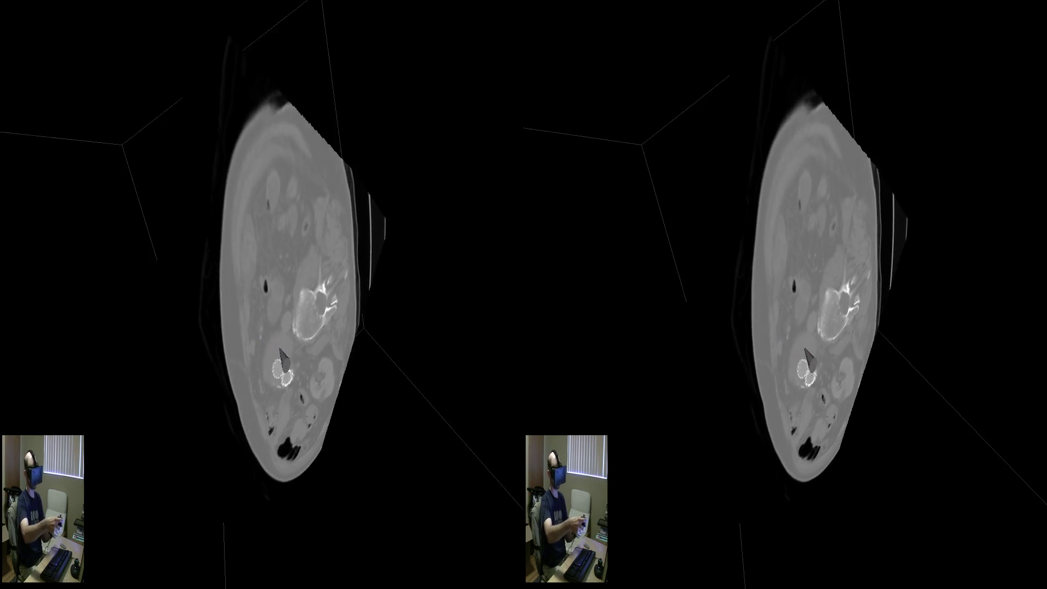
left_click_drag(288, 347, 281, 351)
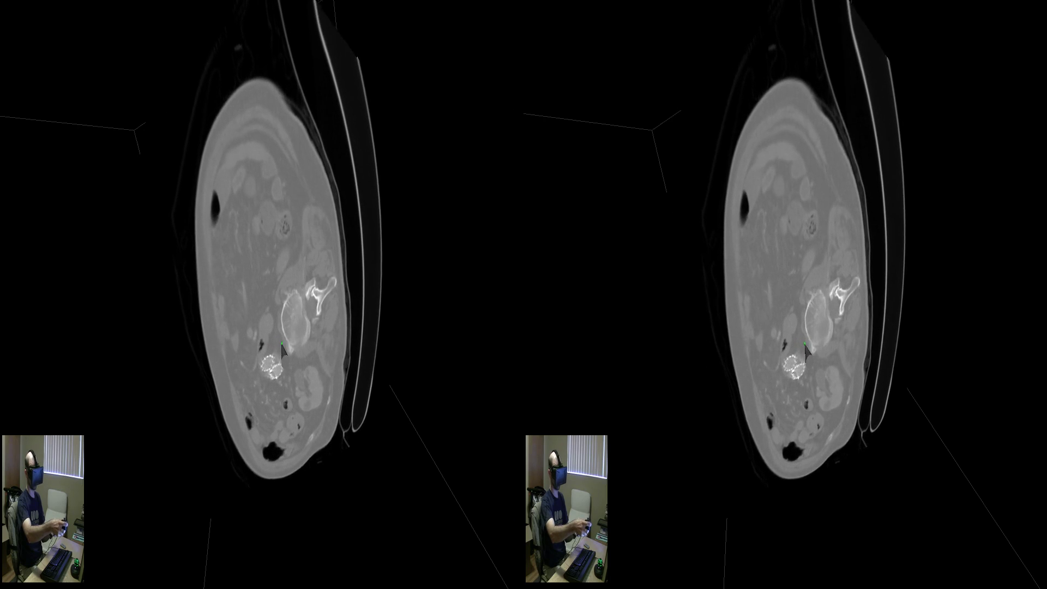
left_click_drag(282, 355, 301, 417)
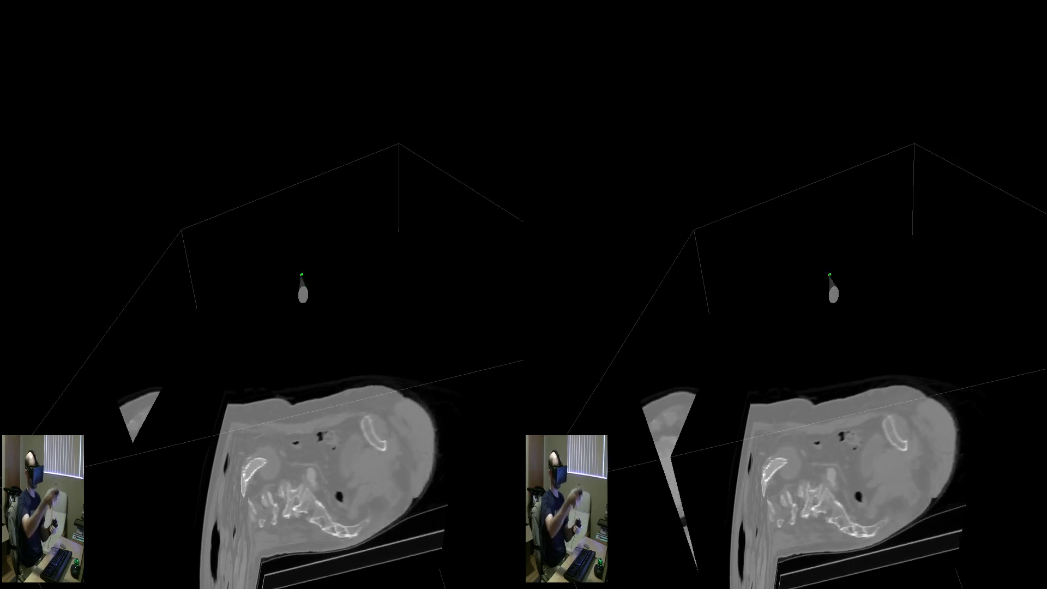
mouse_move(334, 440)
left_mouse_down()
mouse_move(304, 433)
mouse_move(282, 540)
mouse_move(291, 526)
mouse_move(296, 537)
left_mouse_up()
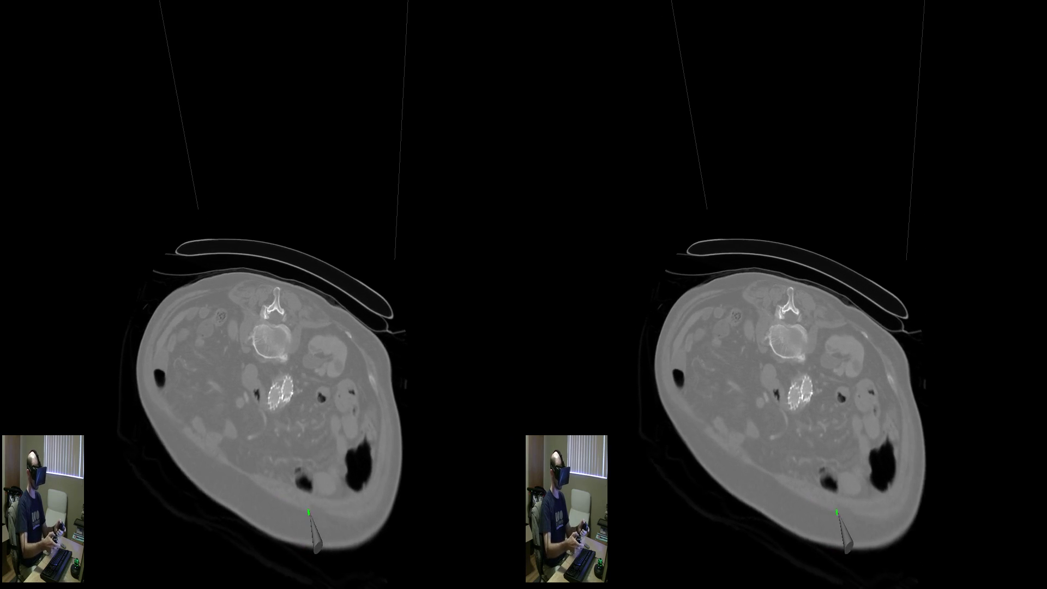
left_click_drag(290, 512, 292, 562)
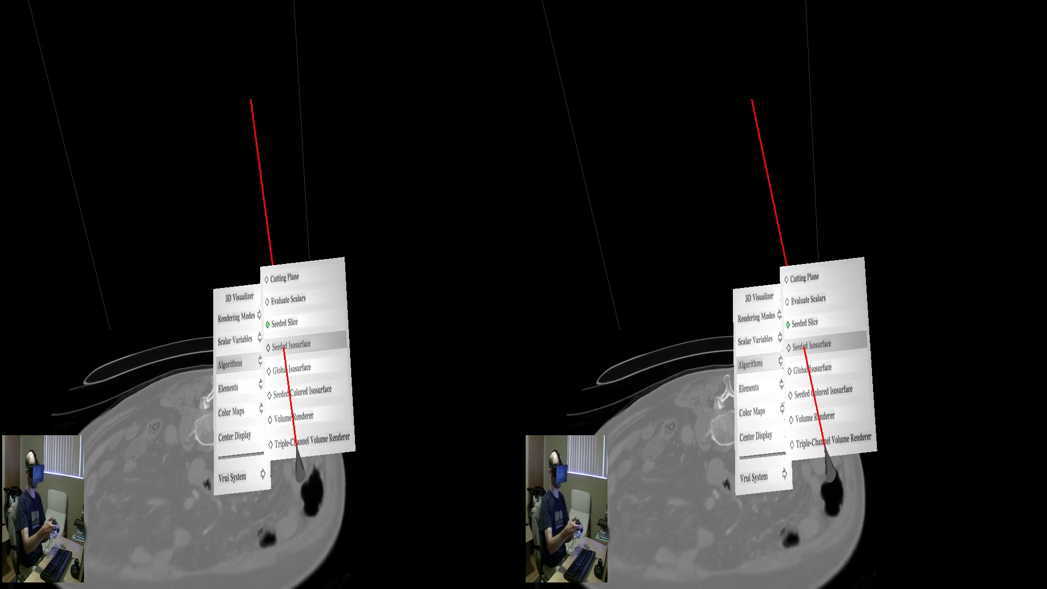
Bring up the tool choices to add a Locator tool over the slice
left_click_drag(293, 414, 304, 449)
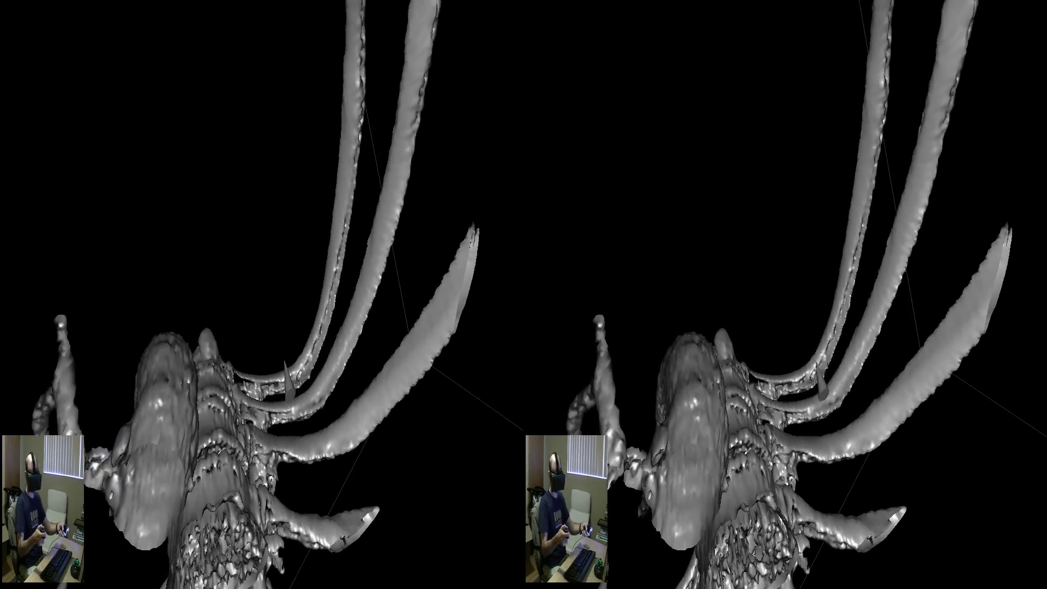
Open the Tool Selection Menu over the spine and ribs to show the pointer tools
left_click(238, 246)
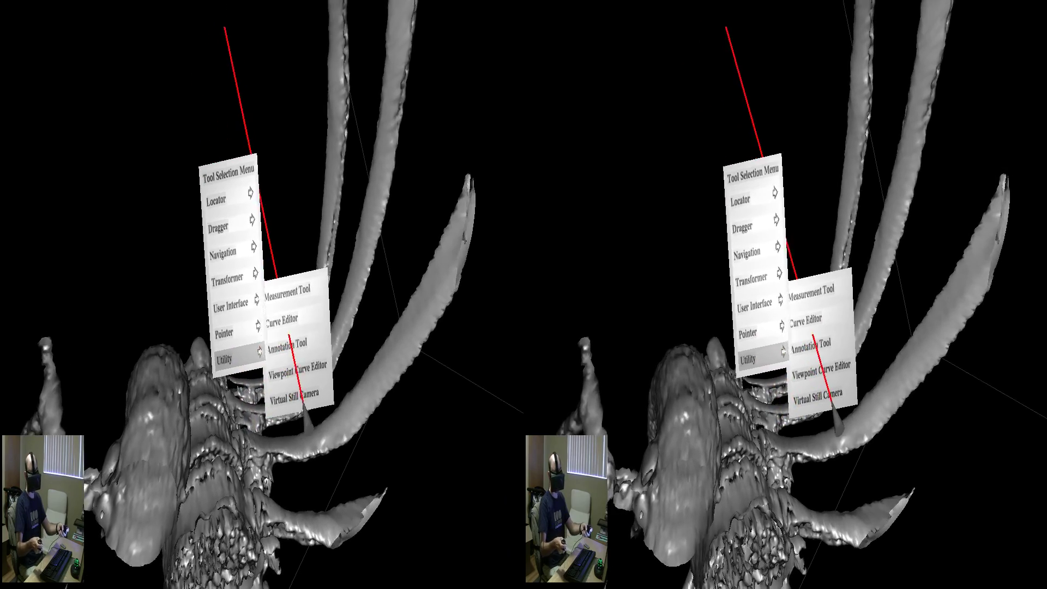
Pick the Utility > Annotation tool to place notes beside the vertebrae
left_click(295, 347)
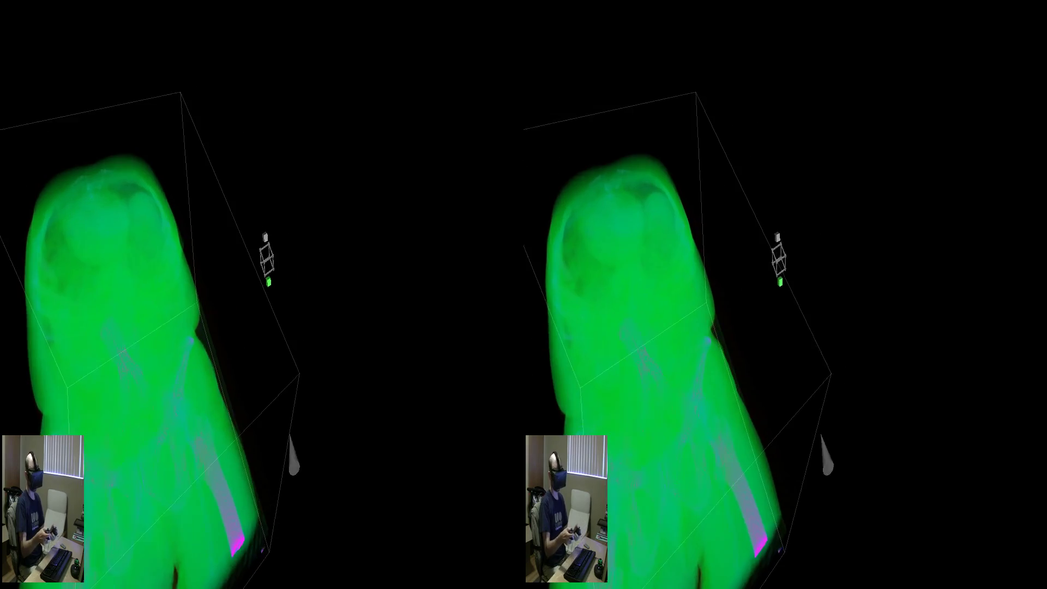
Open the main menu beside the green translucent torso volume rendering
left_click(286, 399)
Open the density Palette Editor from the Color Maps submenu
left_click(250, 350)
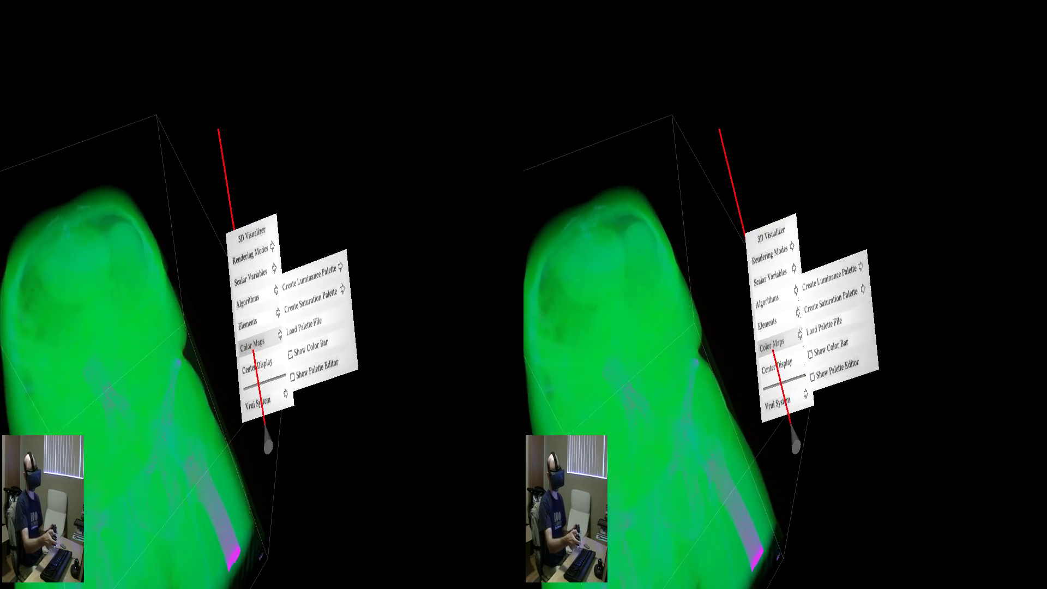
left_click(301, 380)
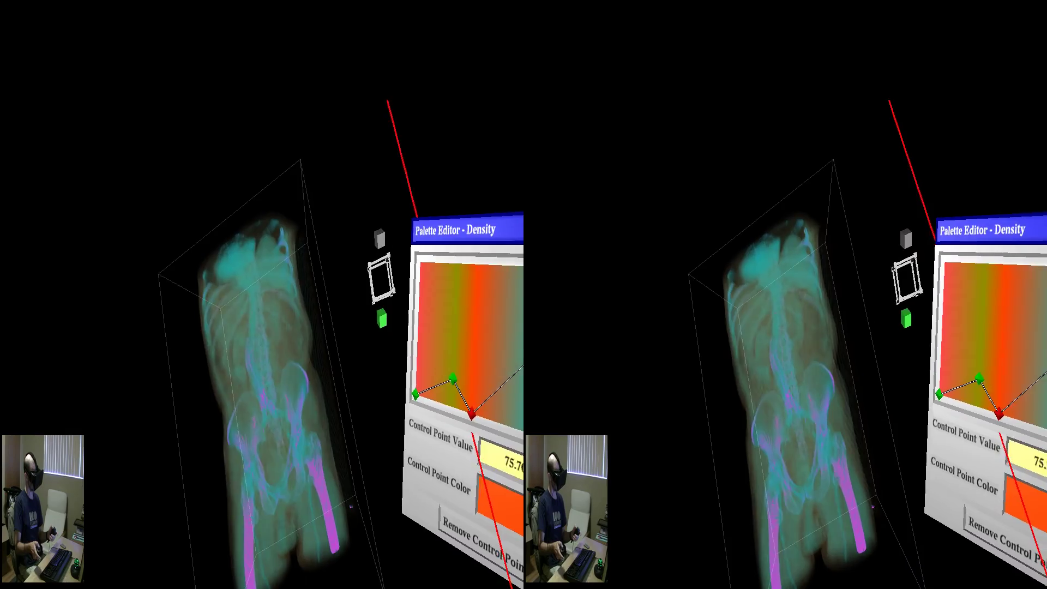
Drag the red density control point left to a value of about 102
left_click_drag(508, 427, 406, 378)
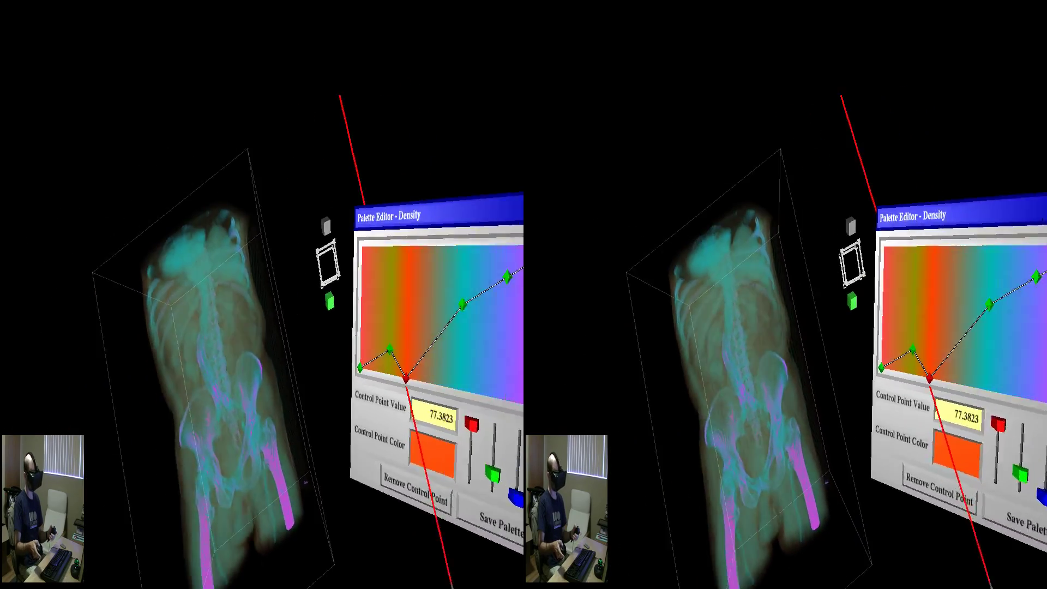